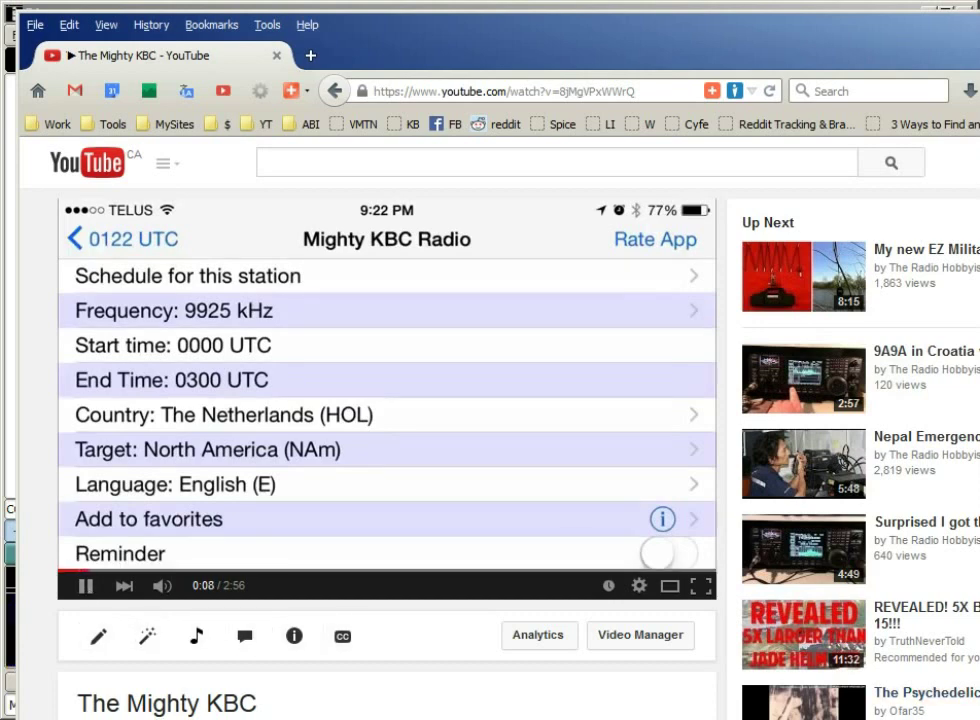
Step: Switch from the Mighty KBC Radio video to the fldigi decoder window
key("alt+Tab")
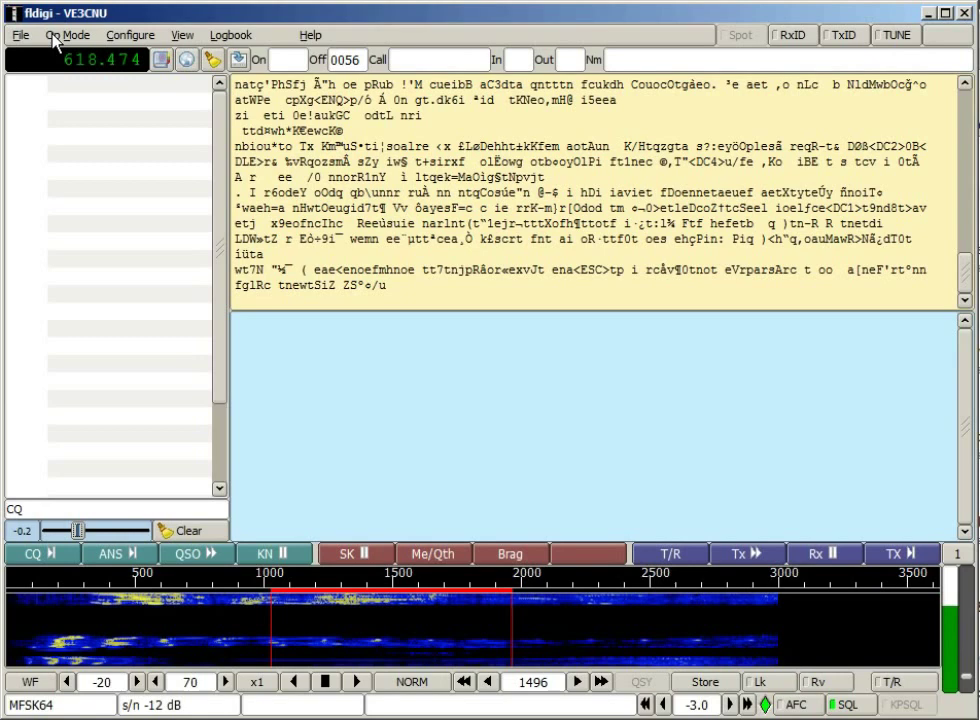
Step: Choose MFSK-64 from fldigi's Op Mode menu
left_click(67, 35)
mouse_move(80, 130)
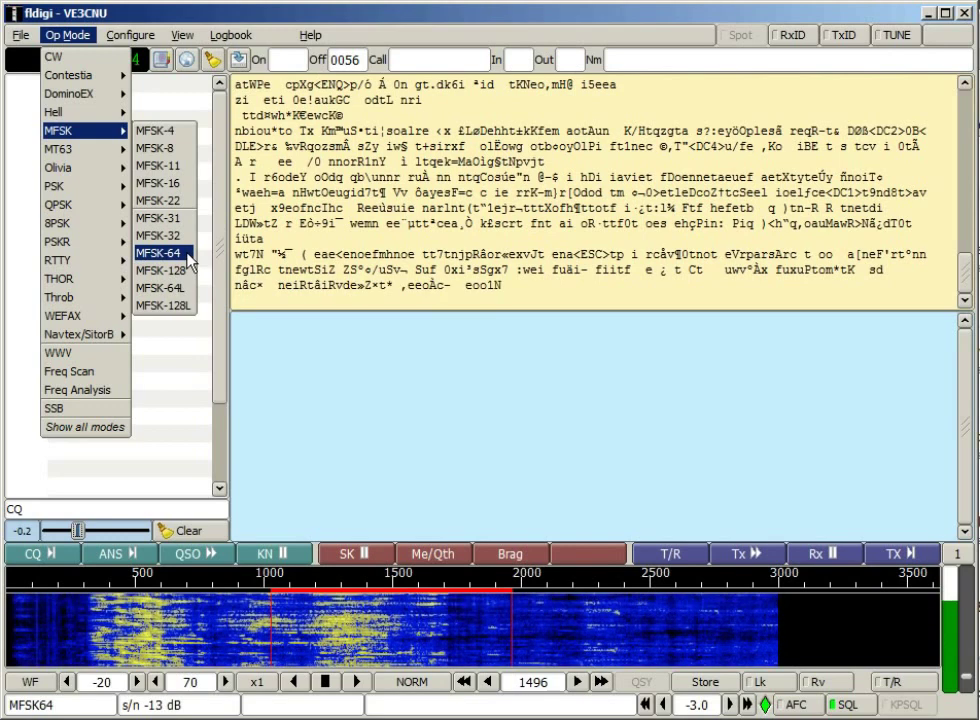
left_click(447, 330)
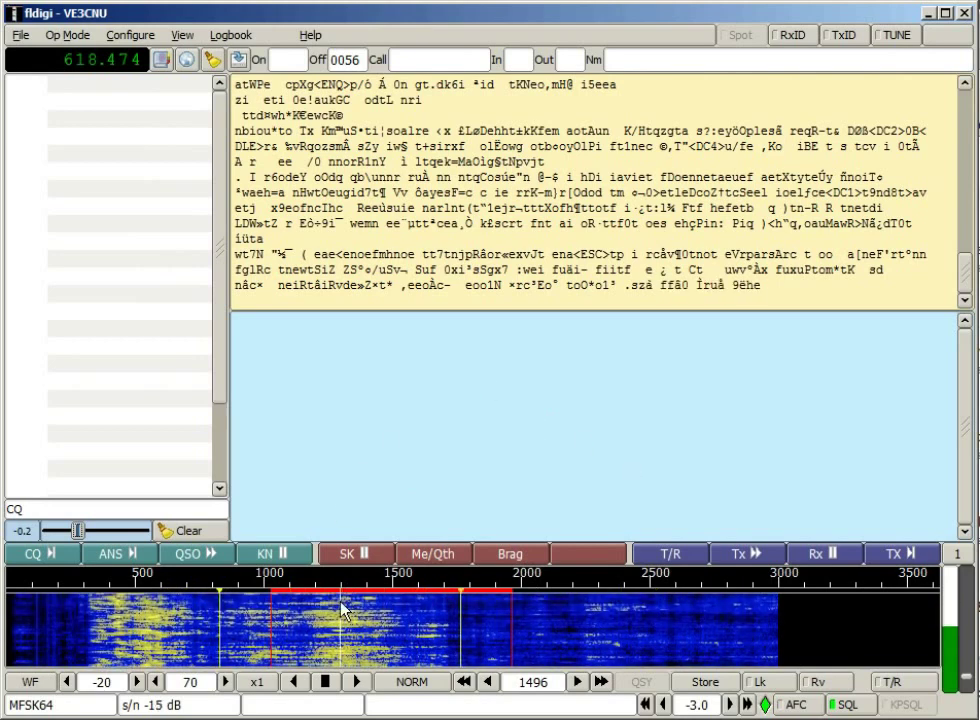
Step: Center the receive markers on the strong MFSK signal in the waterfall
left_click(395, 632)
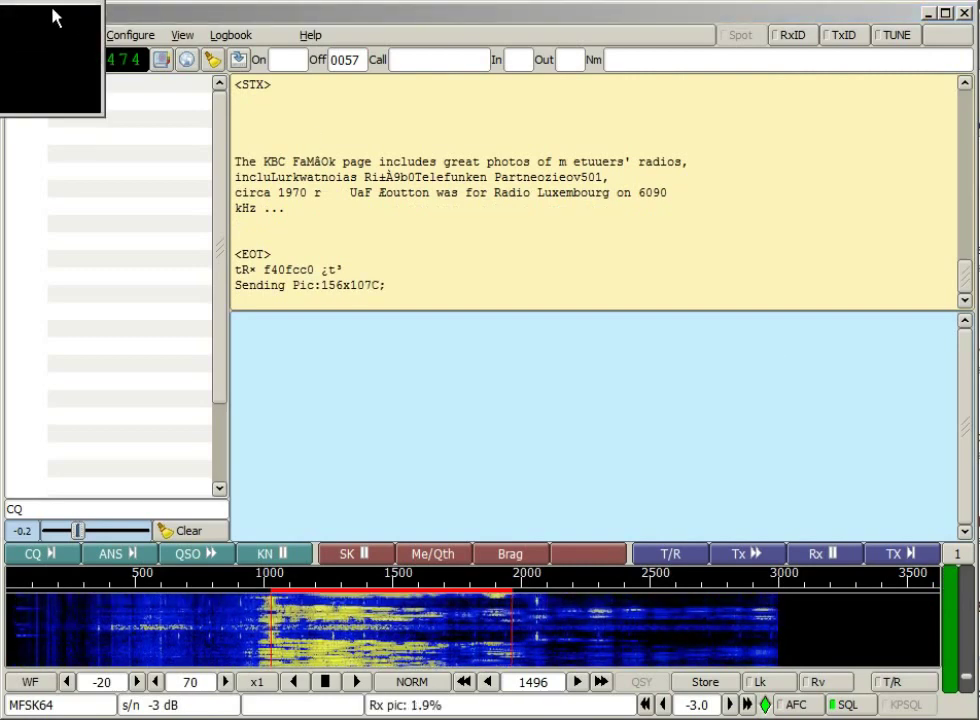
Step: Drag the Rx picture window from the top-left corner into the middle of the transmit pane
left_click_drag(55, 18, 520, 352)
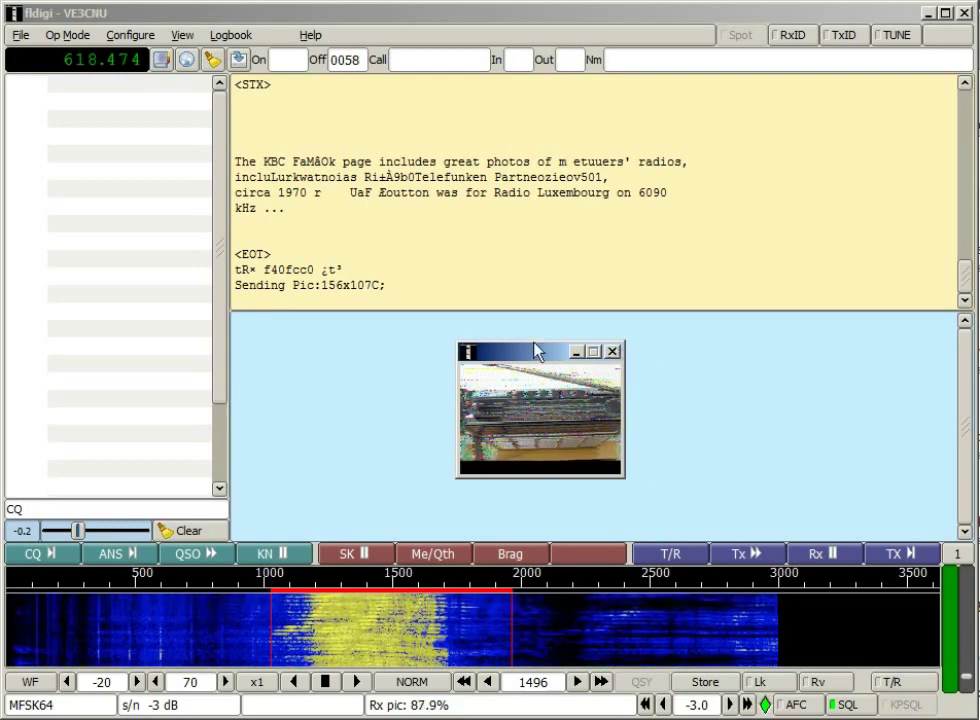
Step: Shift the received picture window further left in the lower pane
left_click_drag(537, 350, 388, 345)
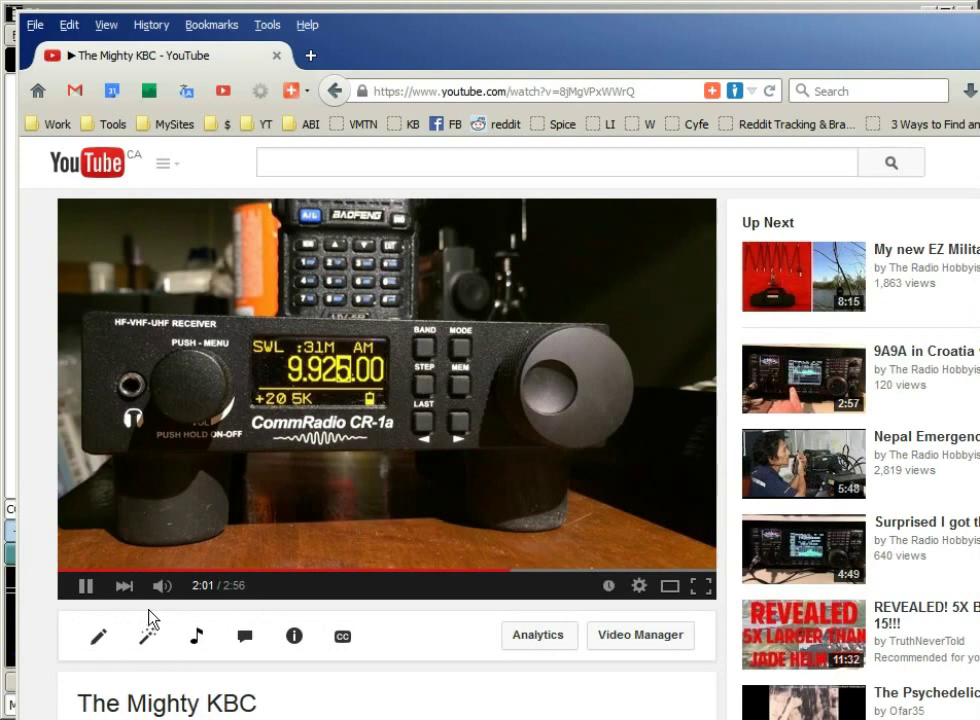
Step: Pause the KBC broadcast video on the YouTube player
left_click(89, 590)
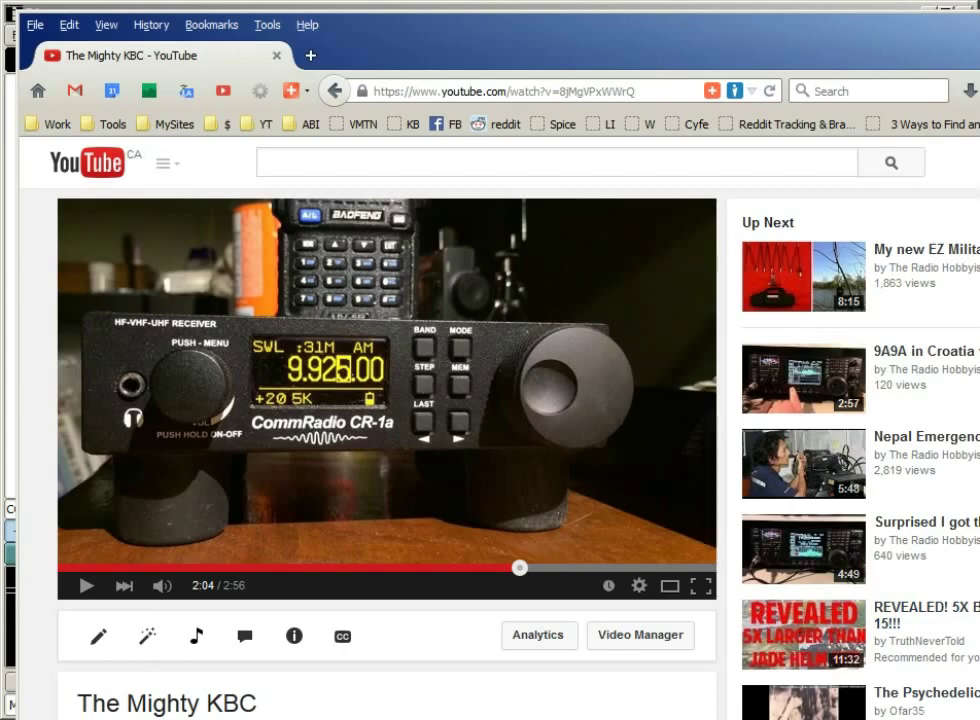
key("alt+Tab")
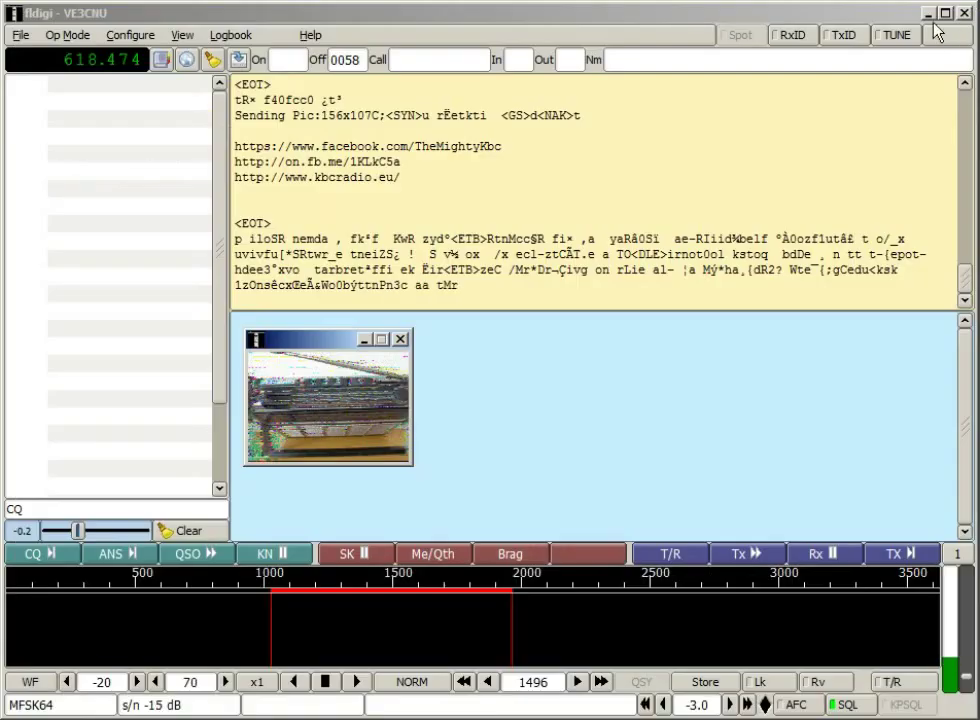